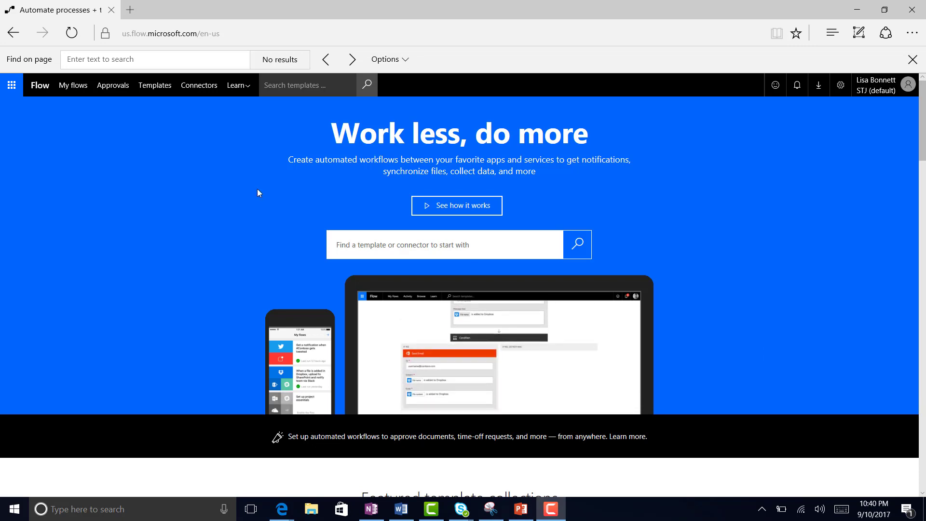
# Step: Open My flows to list the six flows, including Add a task
pyautogui.click(69, 85)
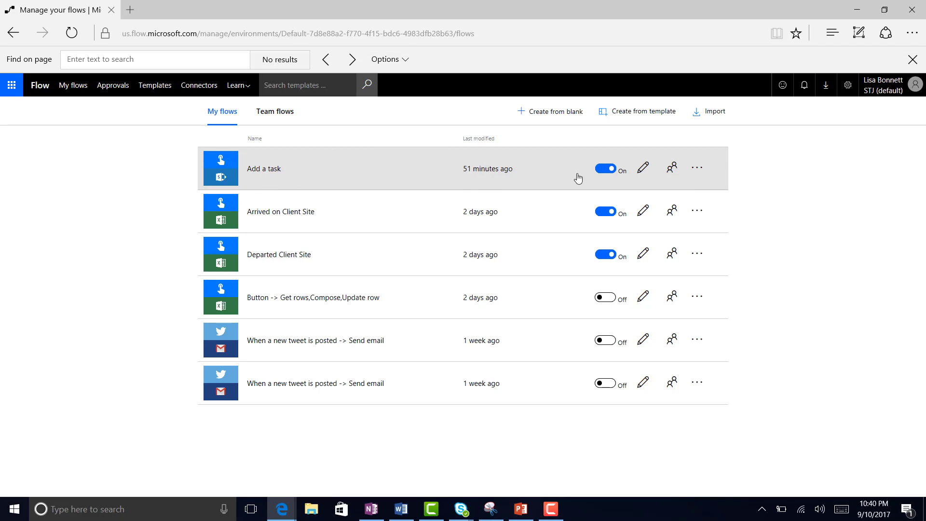
# Step: Choose Export > Package (.zip) for the Add a task flow
pyautogui.click(698, 171)
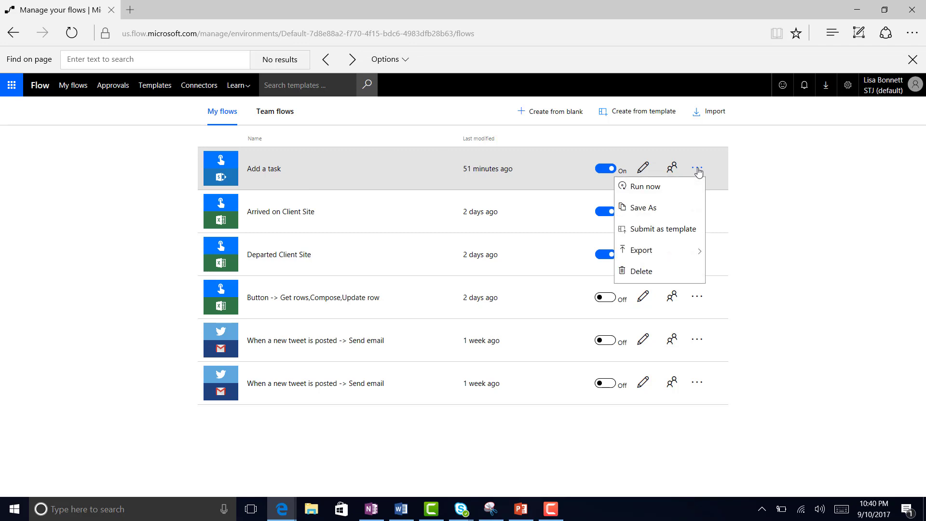
pyautogui.moveTo(688, 255)
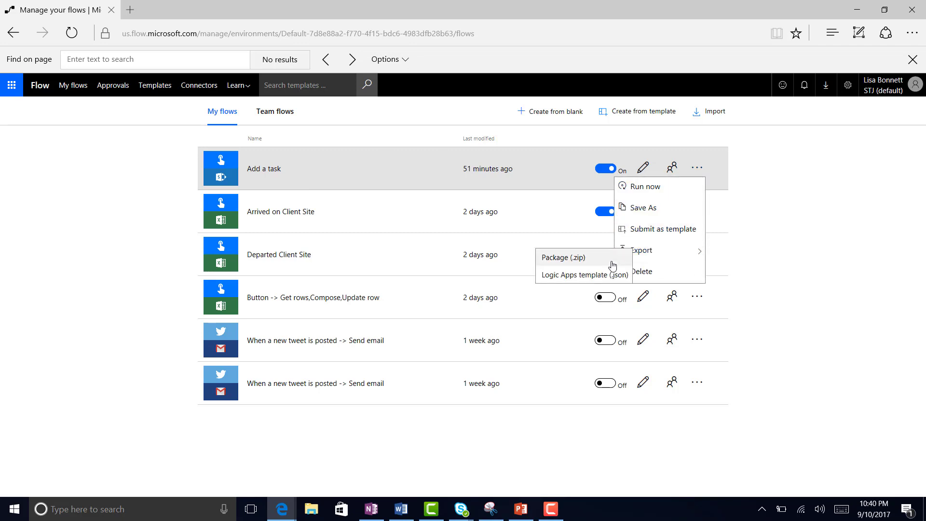
pyautogui.click(582, 259)
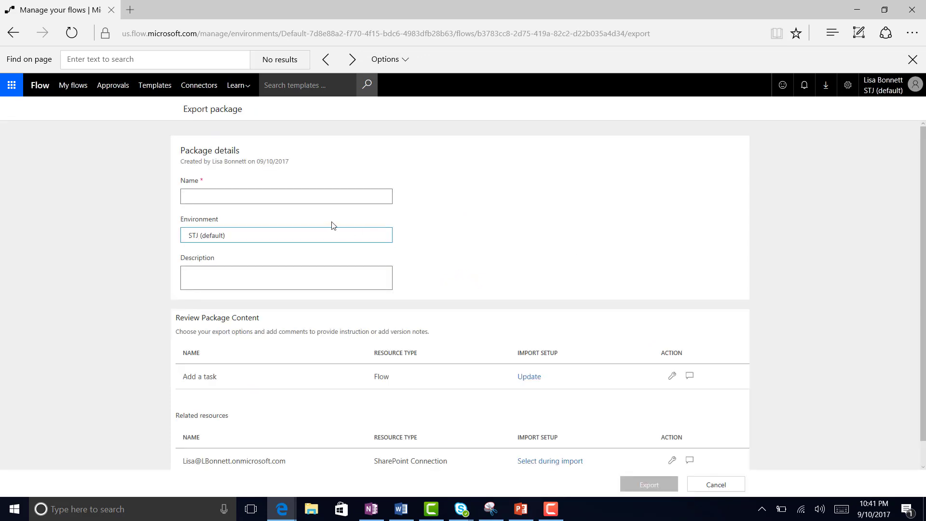
# Step: Name the package 'Add a Task Button' and describe it as 'Adds a SharePoint to a task list using a button trigger.'
pyautogui.click(307, 197)
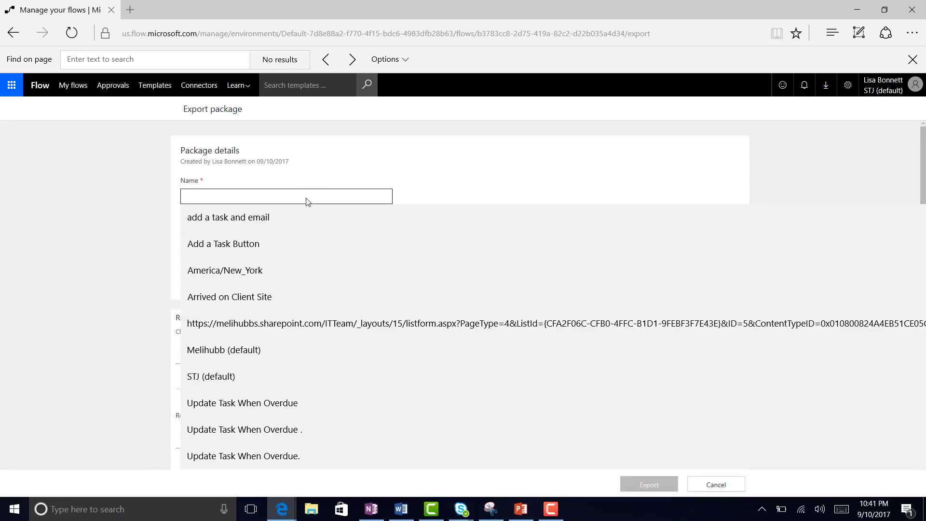
pyautogui.write('Add a')
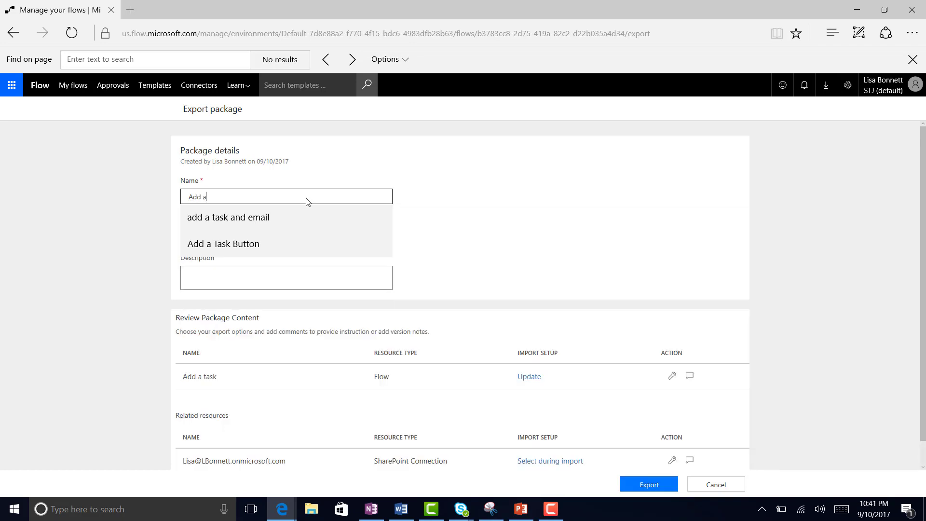
pyautogui.write(' Task Button')
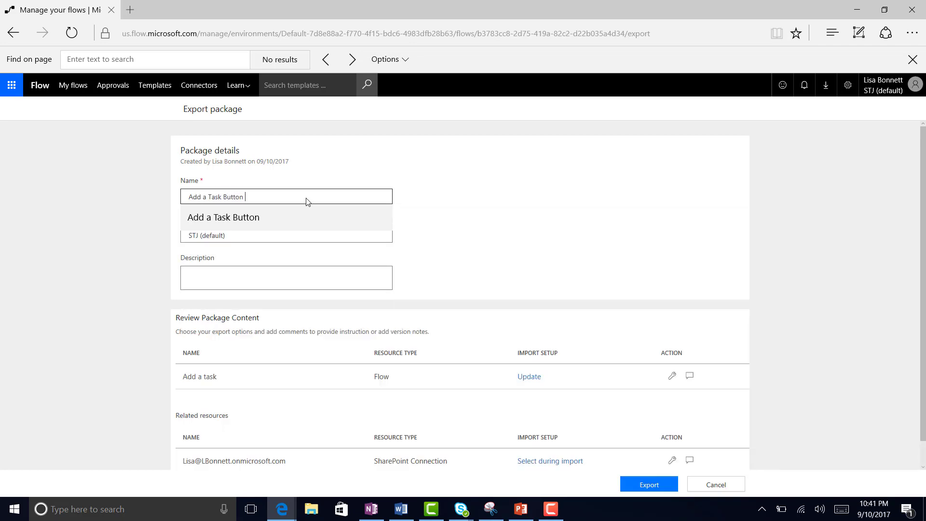
pyautogui.click(444, 232)
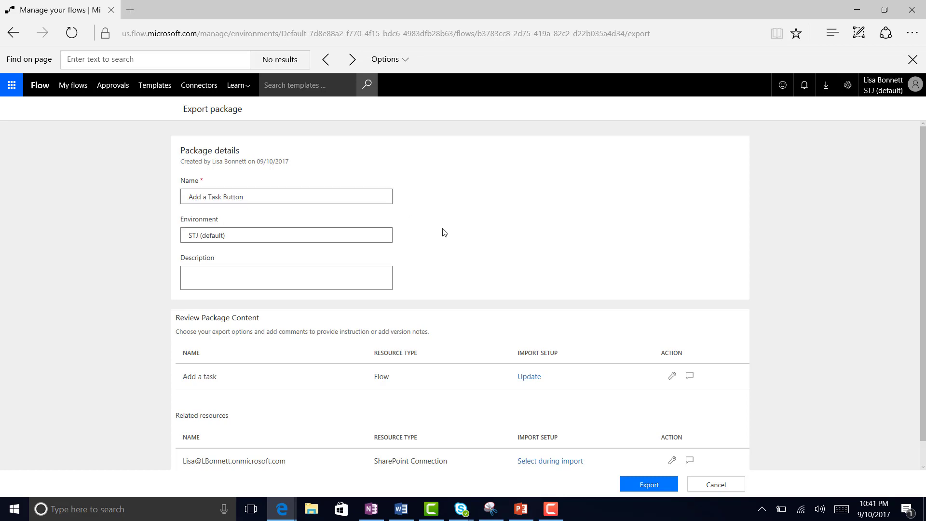
pyautogui.click(355, 272)
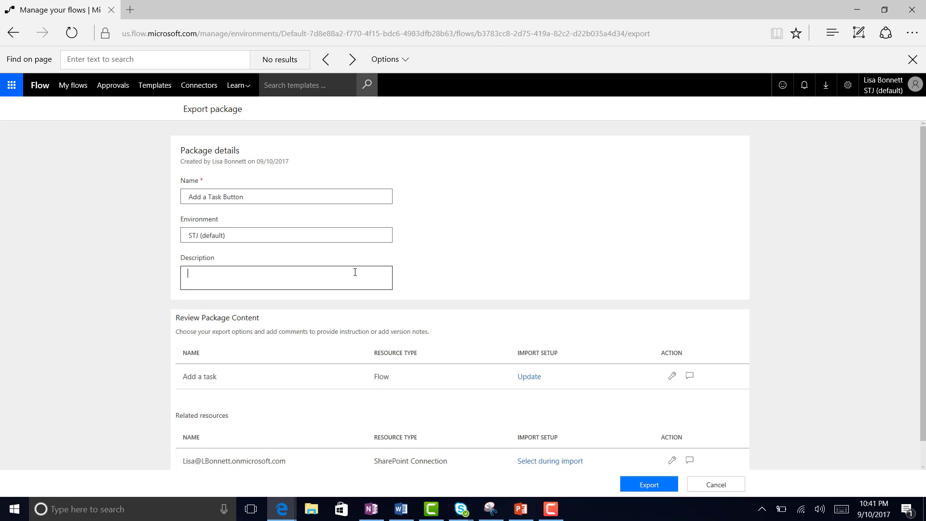
pyautogui.write('Adds a SharePoint to a task list using a button t')
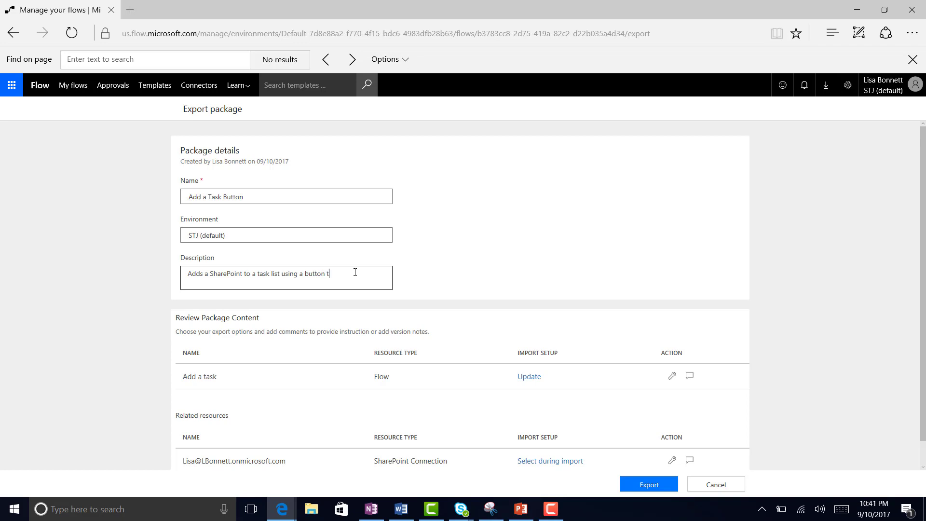
pyautogui.write('rigger.')
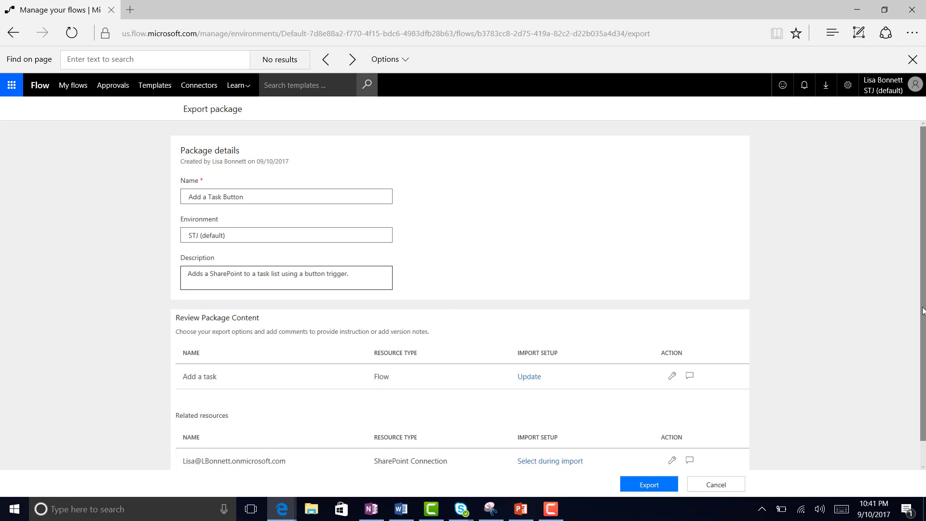
pyautogui.scroll(-1, 924, 333)
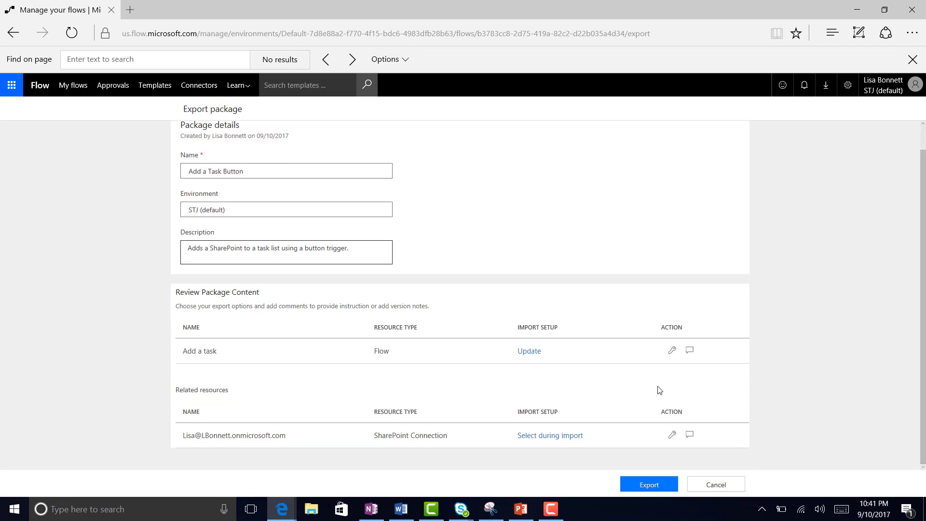
# Step: Change the Add a task flow's import setup from Update to Create as new
pyautogui.click(536, 357)
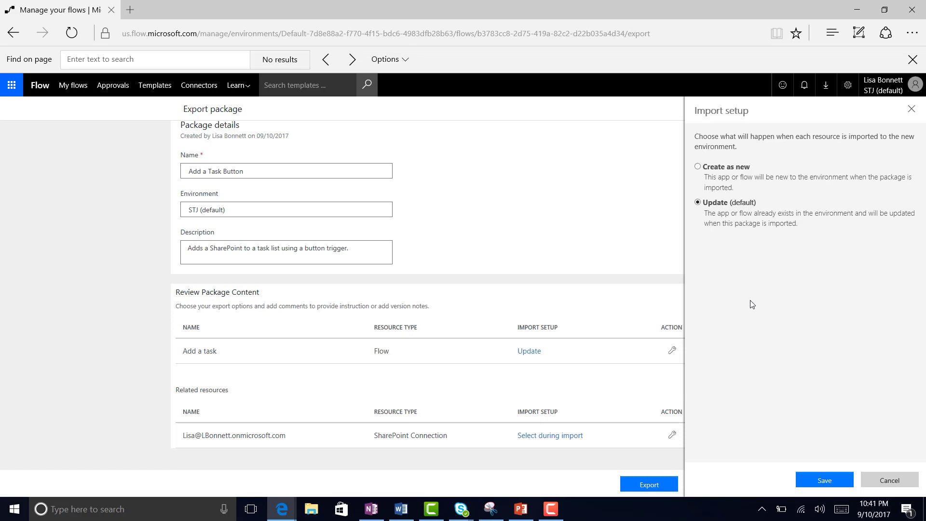
pyautogui.click(698, 166)
pyautogui.click(823, 482)
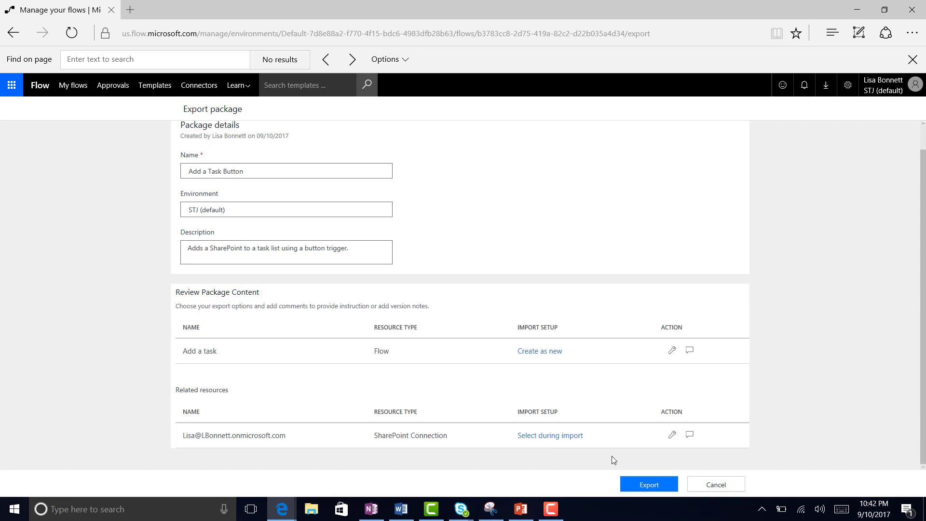
# Step: Download the package and save it on the Desktop as AddaTaskButton_20170911024244.zip
pyautogui.click(655, 488)
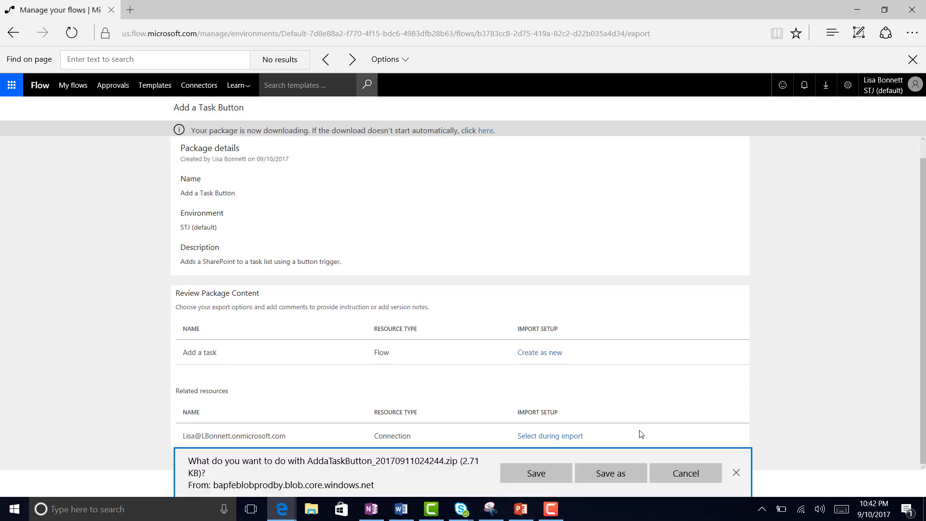
pyautogui.click(608, 474)
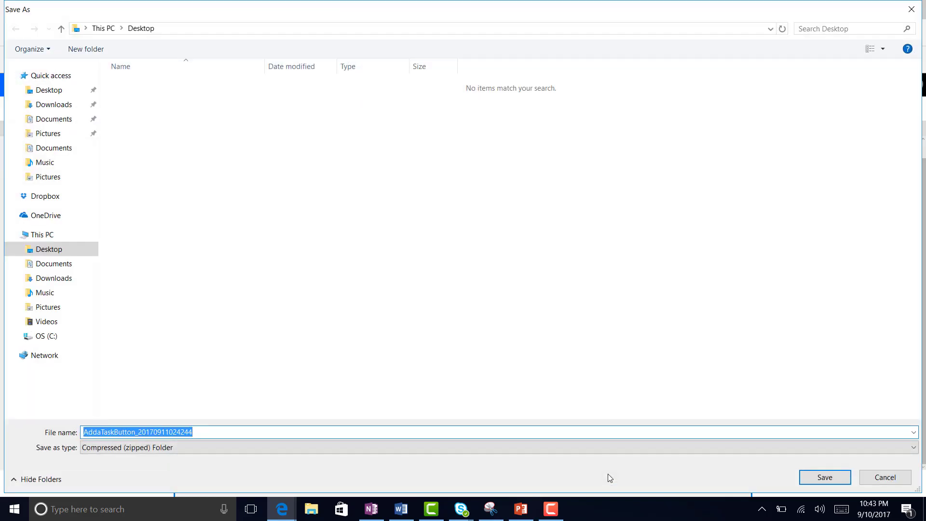
pyautogui.click(213, 430)
pyautogui.moveTo(209, 430); pyautogui.dragTo(140, 430)
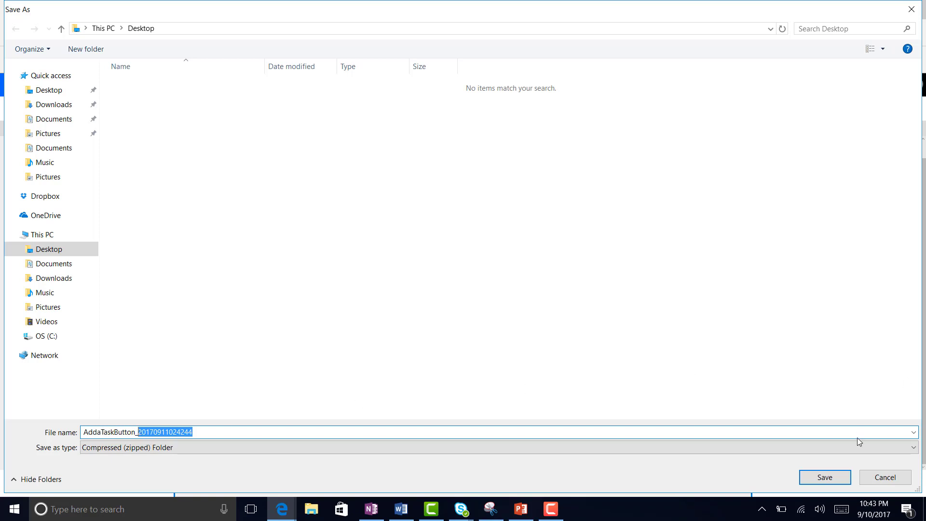
pyautogui.click(825, 477)
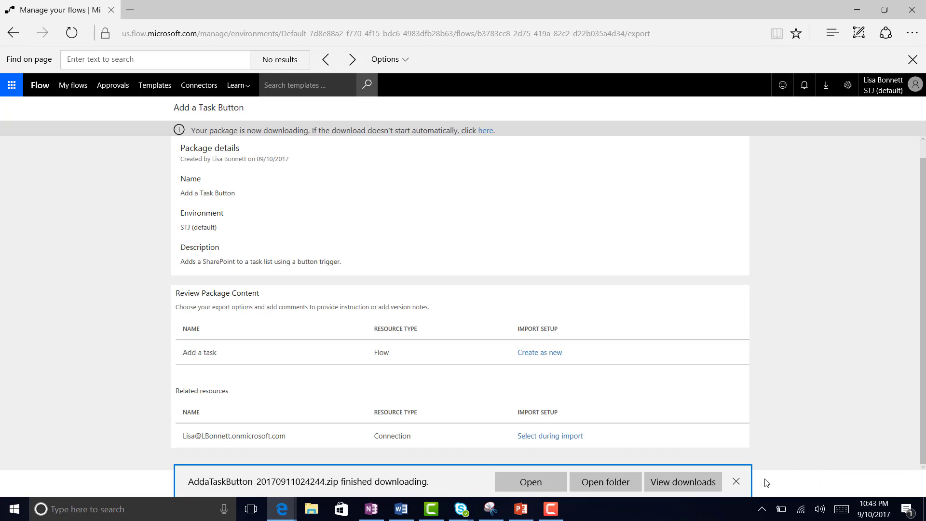
# Step: Dismiss the download bar and sign out of the current account
pyautogui.click(738, 481)
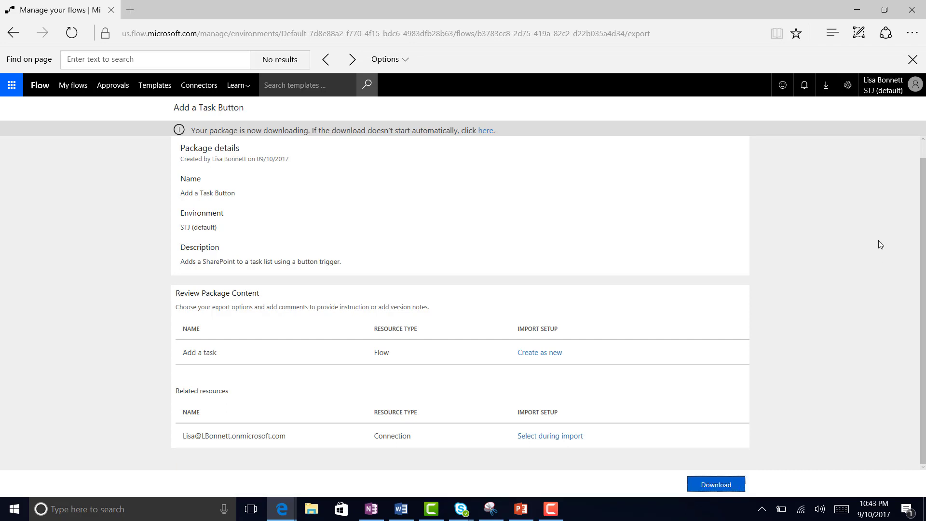
pyautogui.click(891, 88)
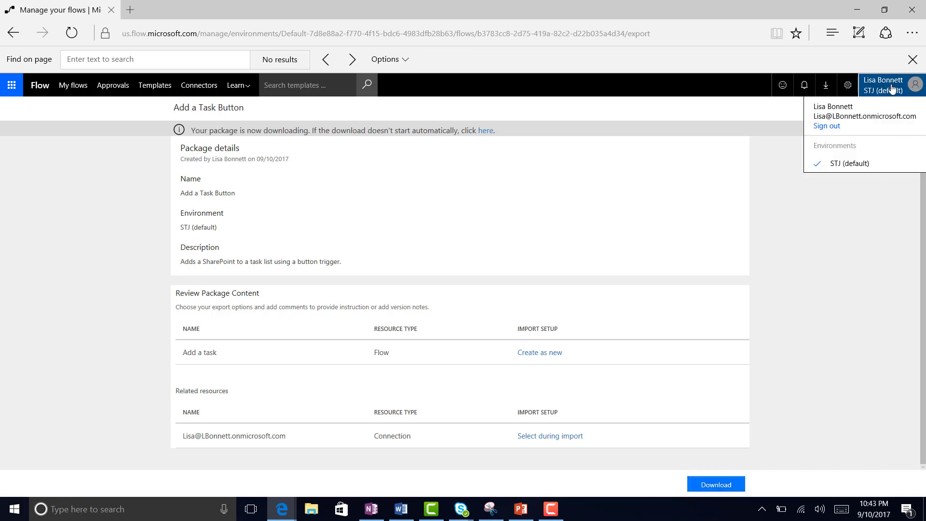
pyautogui.click(826, 126)
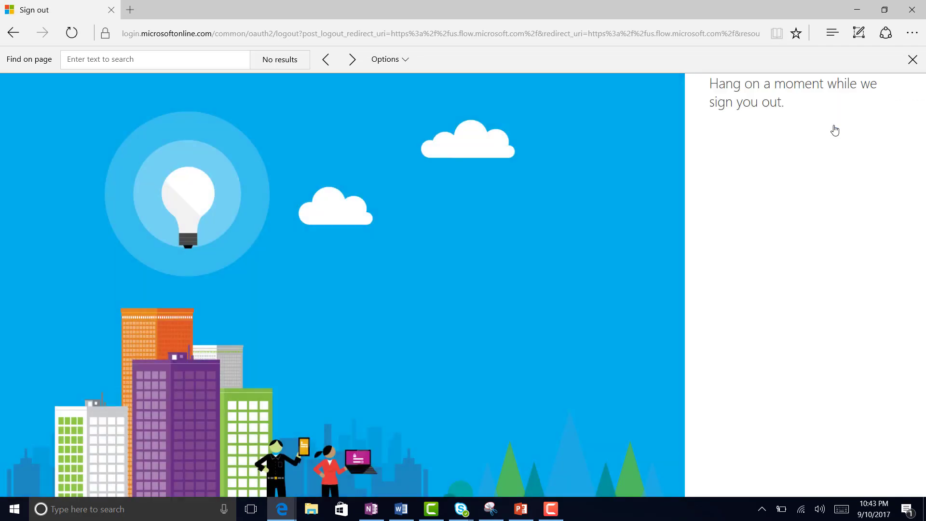
# Step: Reload the Flow site and sign in with the second account
pyautogui.click(359, 33)
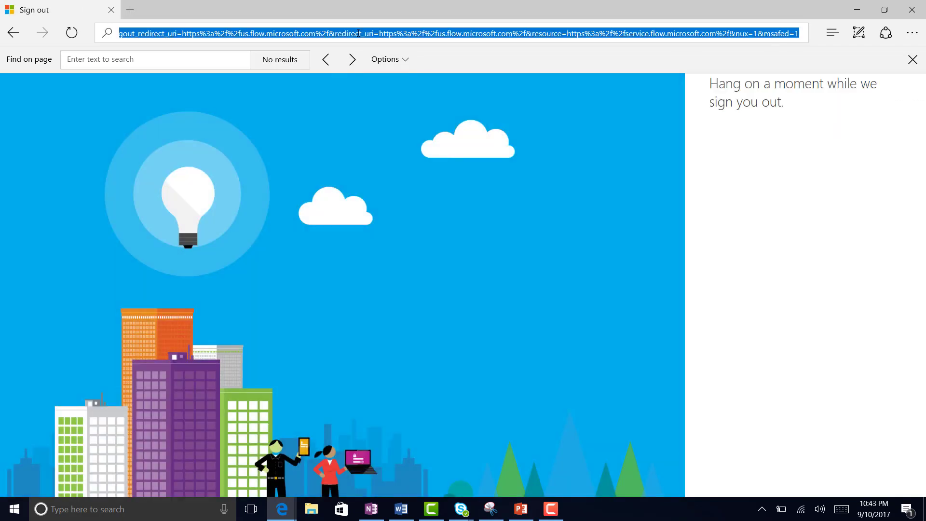
pyautogui.write('flow')
pyautogui.press('Return')
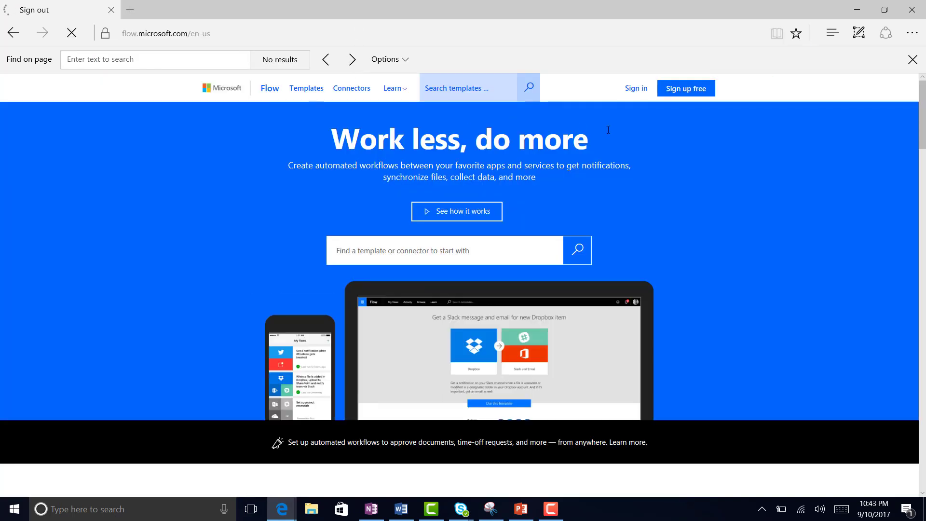
pyautogui.click(634, 91)
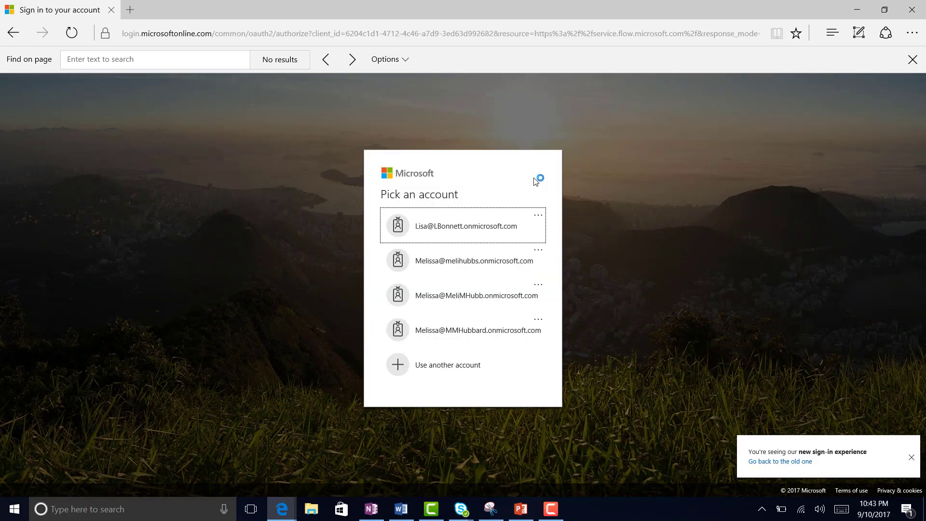
pyautogui.click(487, 270)
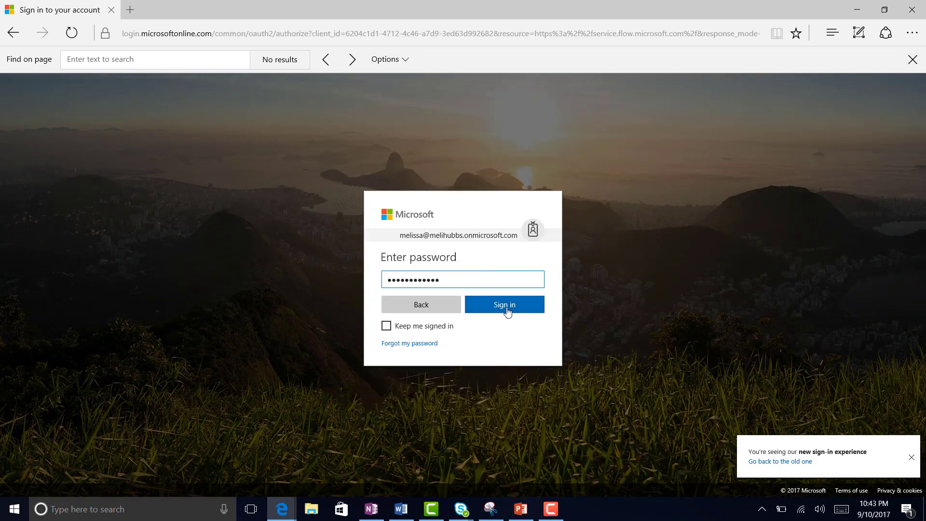
pyautogui.click(508, 315)
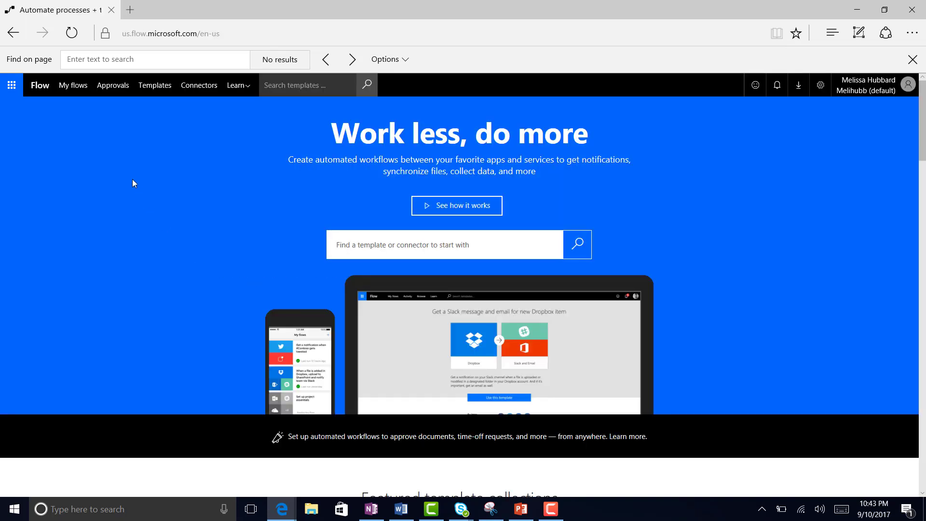
# Step: Upload the AddaTaskButton zip from the Desktop through the My flows Import page
pyautogui.click(74, 91)
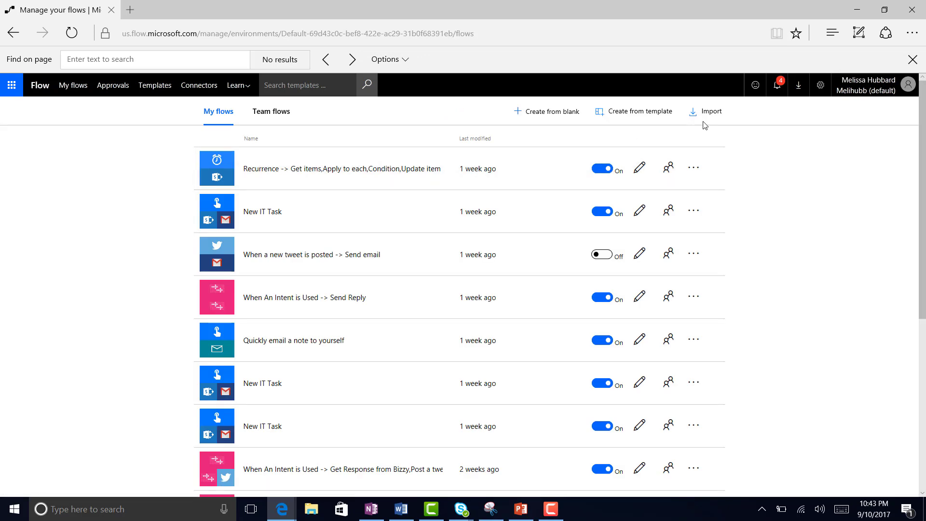
pyautogui.click(711, 111)
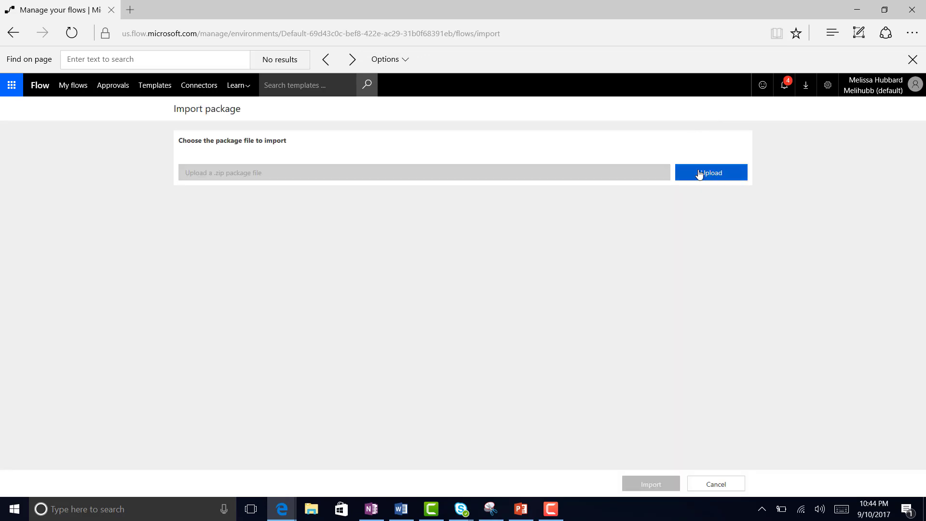
pyautogui.click(700, 174)
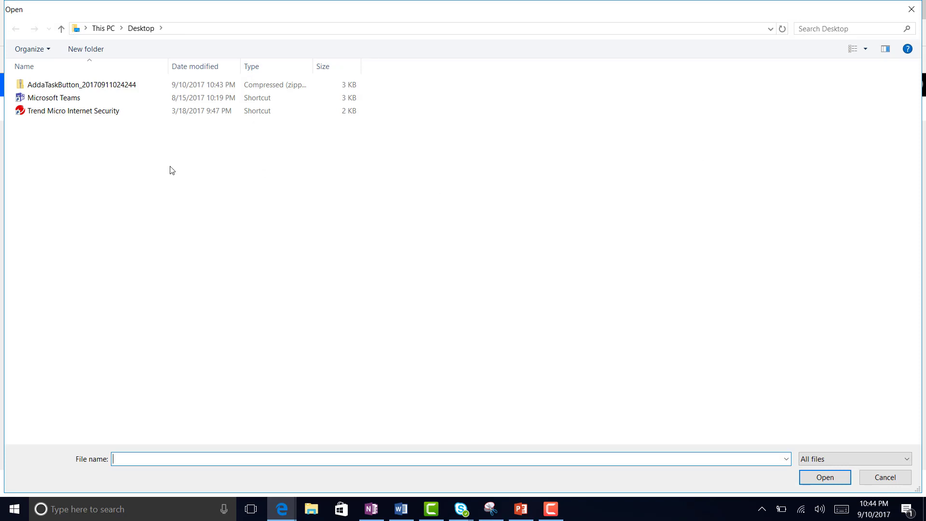
pyautogui.click(90, 86)
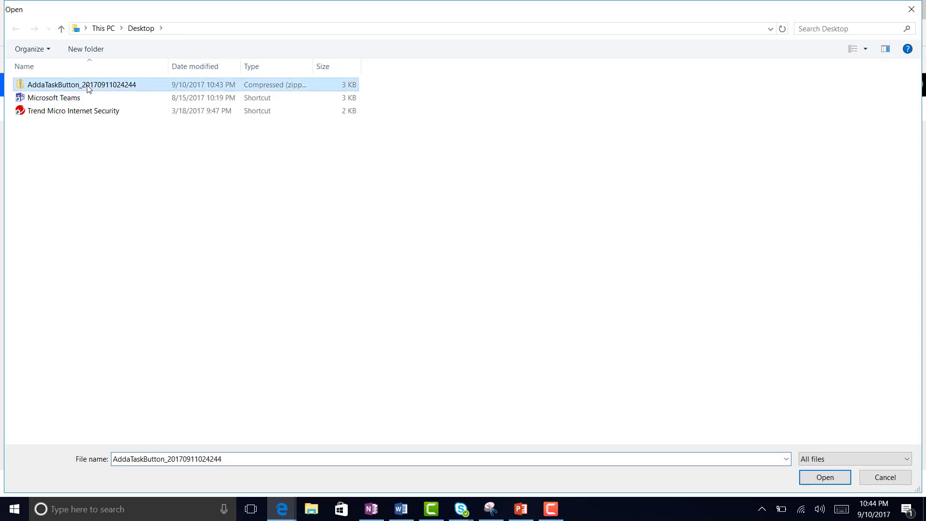
pyautogui.click(826, 477)
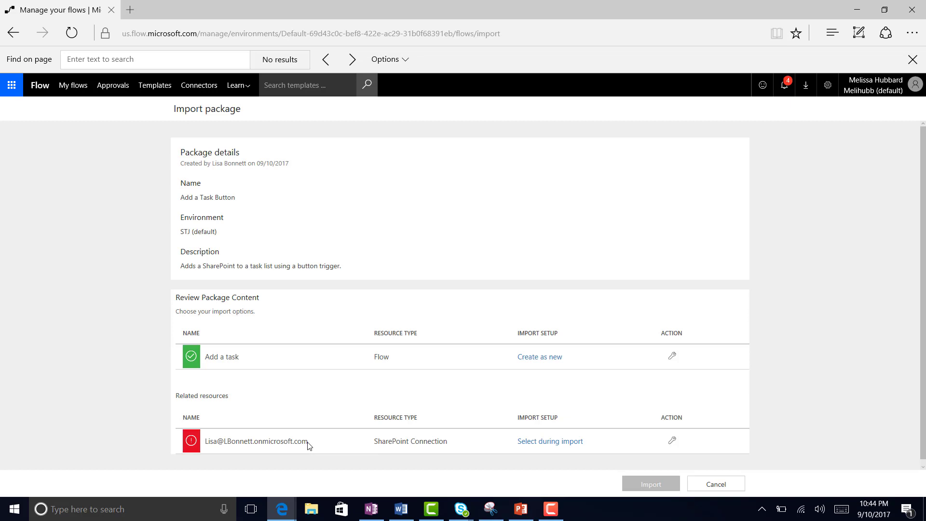
# Step: Assign this account's SharePoint connection to the package and import Add a Task Button
pyautogui.click(558, 443)
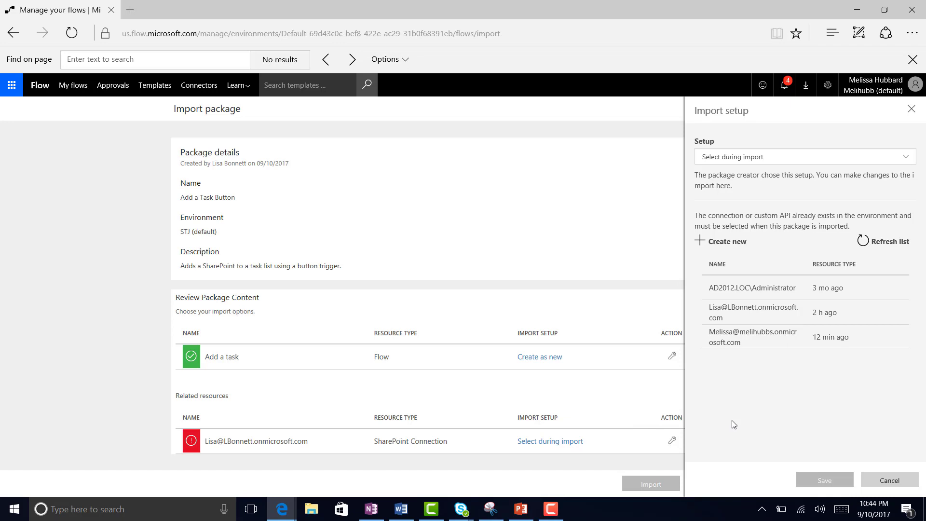
pyautogui.click(802, 339)
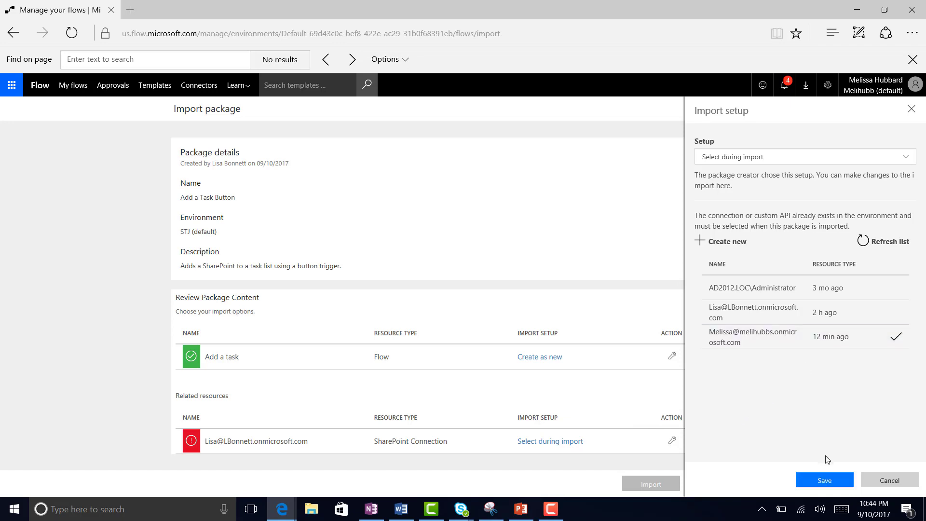
pyautogui.click(826, 482)
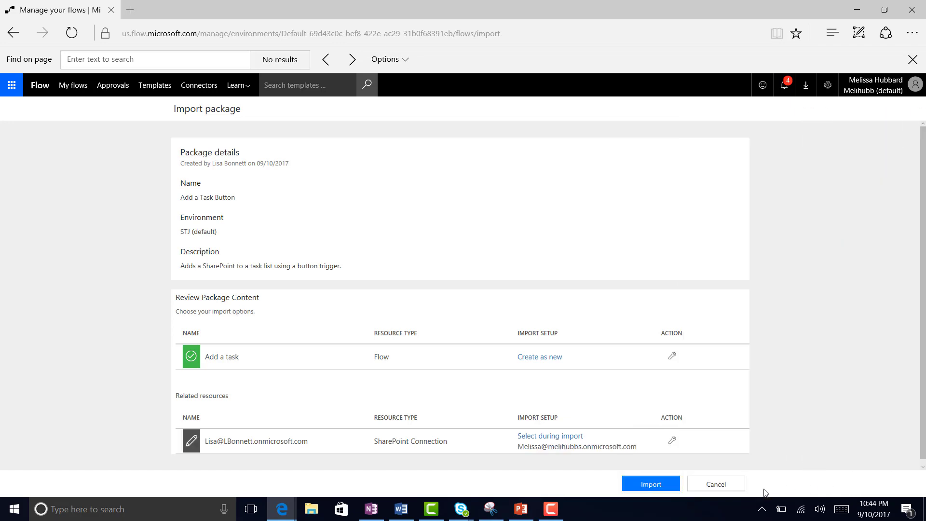
pyautogui.click(640, 485)
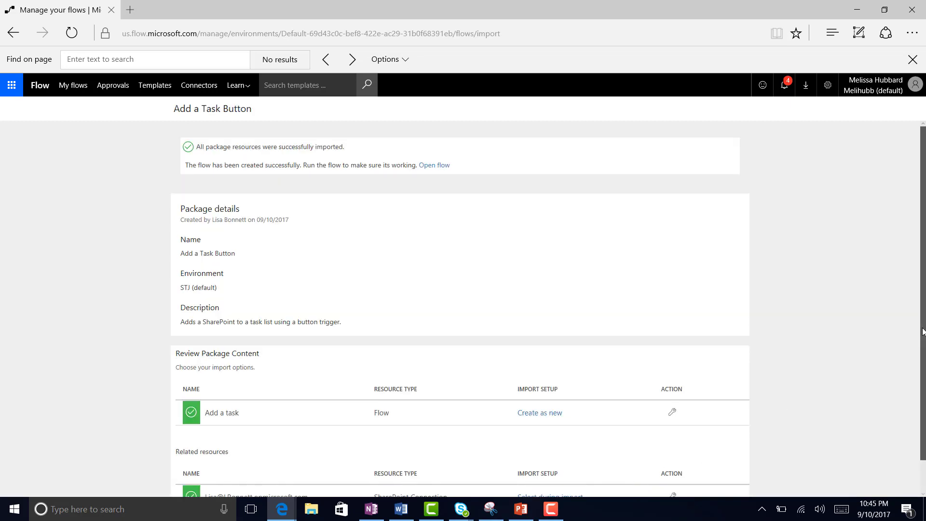
pyautogui.scroll(-1, 923, 369)
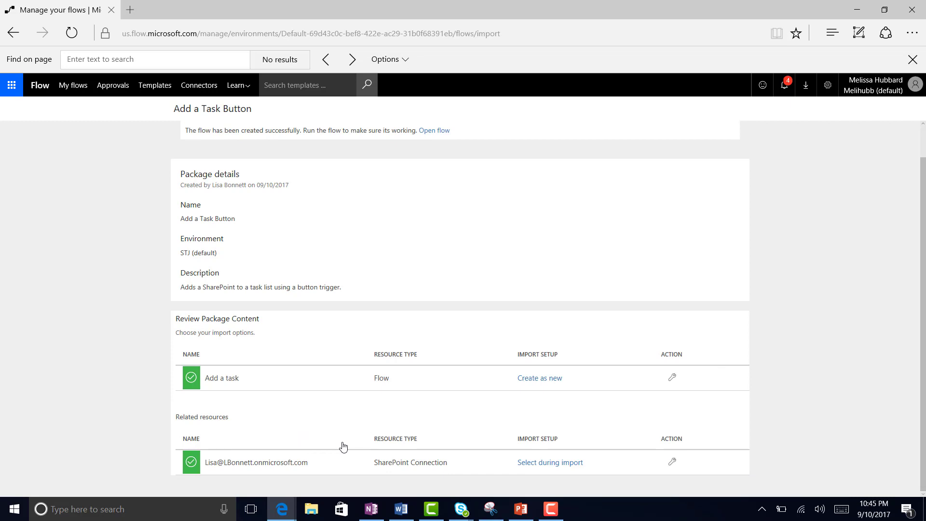
# Step: Open the imported Add a task flow and expand its Manually trigger a flow and Create item cards
pyautogui.click(437, 131)
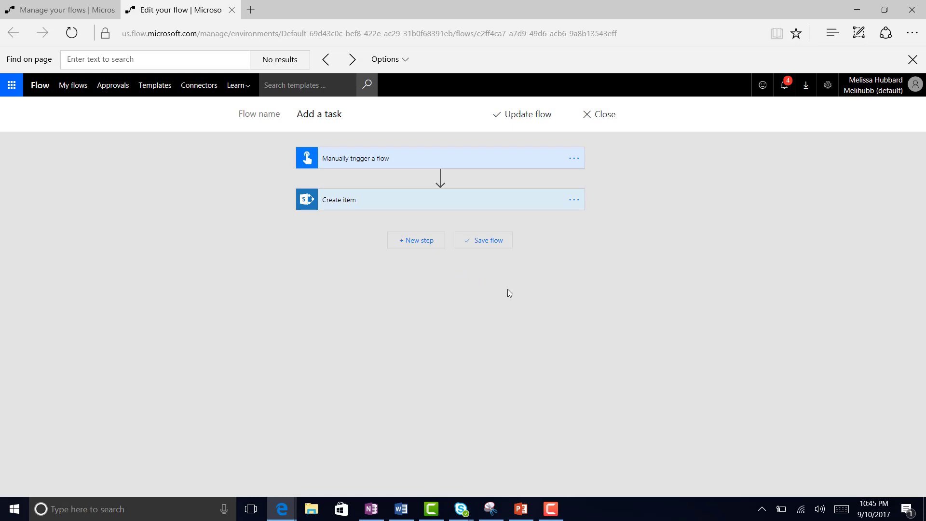
pyautogui.click(443, 158)
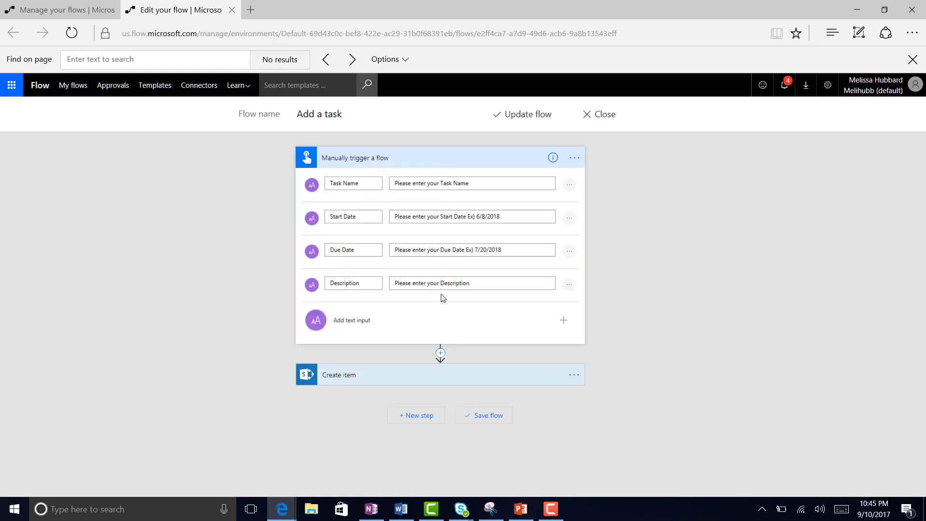
pyautogui.click(442, 379)
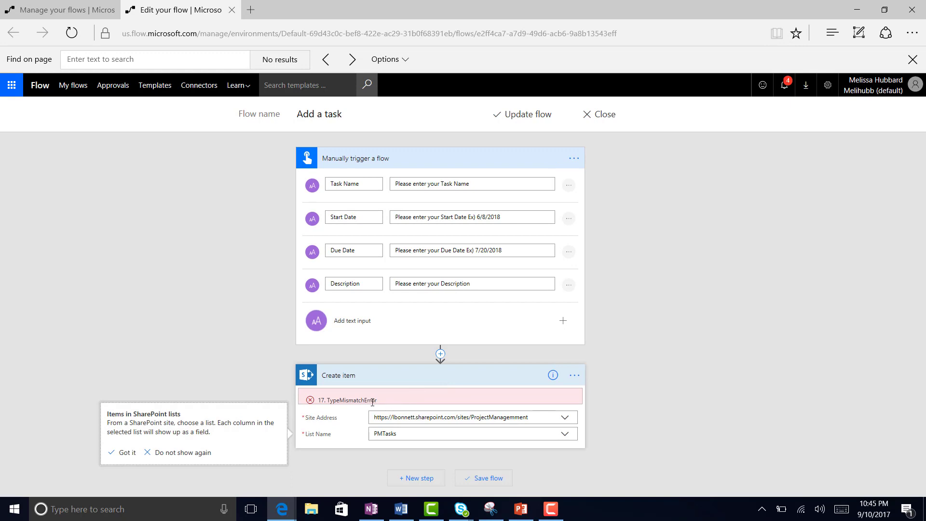
# Step: Replace the Create item site address with the pasted ITTeam SharePoint site URL
pyautogui.click(537, 419)
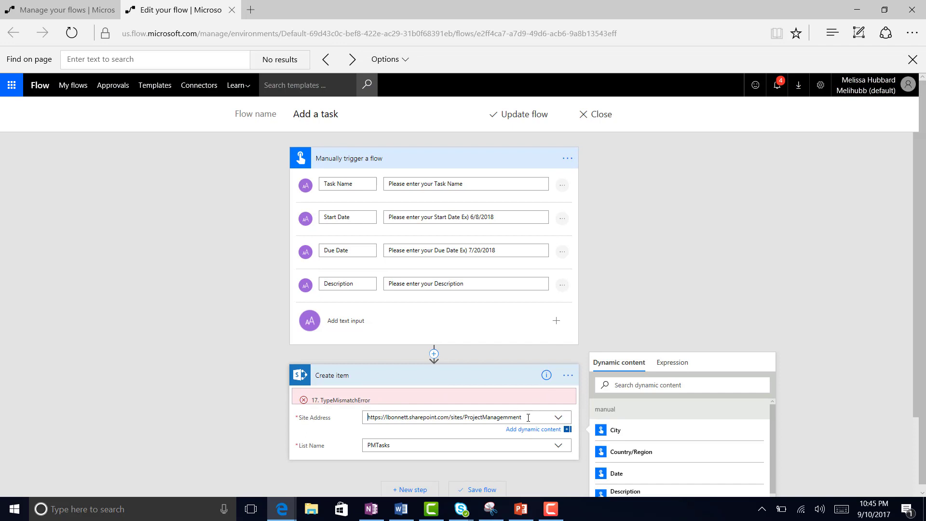
pyautogui.moveTo(528, 418); pyautogui.dragTo(305, 405)
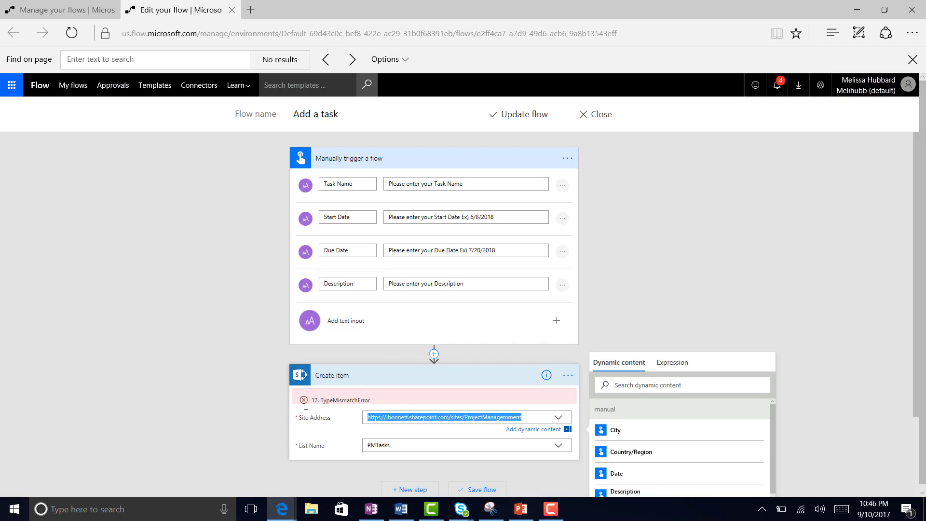
pyautogui.press('BackSpace')
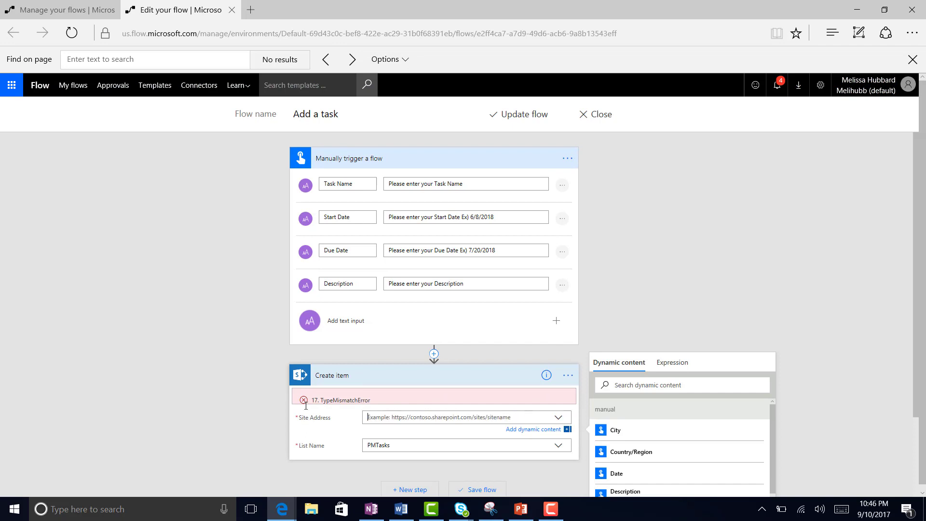
pyautogui.write('https://melihubbs.sharepoint.com/ITTeam')
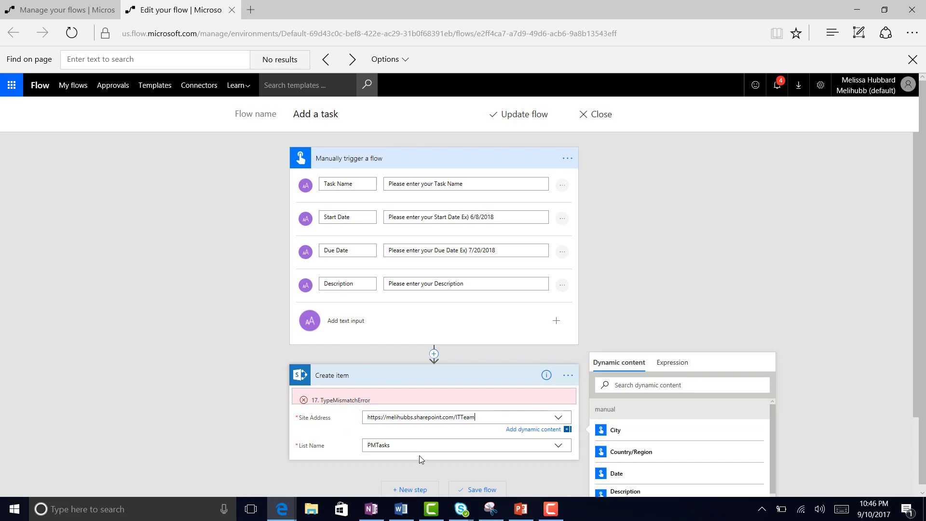
# Step: Set the List Name to IT Tasks and save the updated flow
pyautogui.click(453, 443)
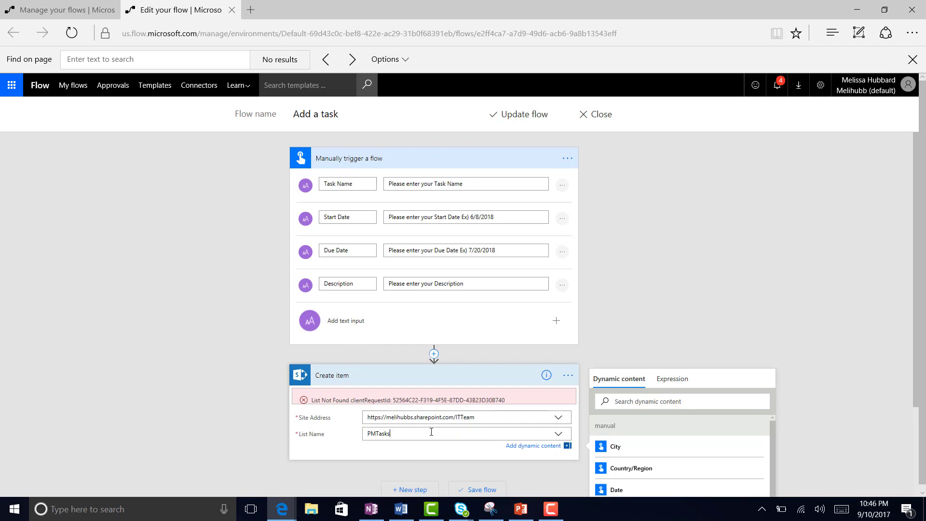
pyautogui.press('BackSpace')
pyautogui.press('BackSpace')
pyautogui.press('BackSpace')
pyautogui.press('BackSpace')
pyautogui.write('MTasks')
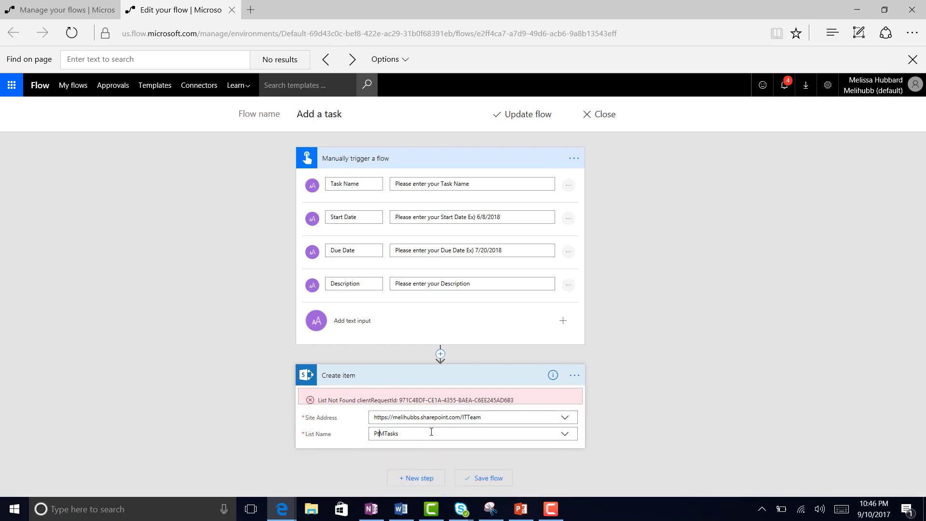
pyautogui.click(431, 432)
pyautogui.press('BackSpace')
pyautogui.press('BackSpace')
pyautogui.press('BackSpace')
pyautogui.press('BackSpace')
pyautogui.press('BackSpace')
pyautogui.press('BackSpace')
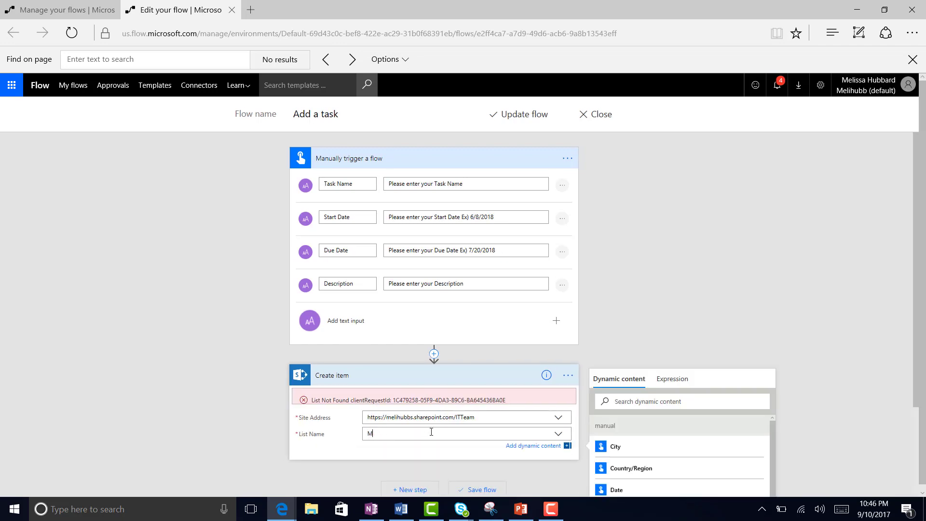
pyautogui.write('IT Tasks')
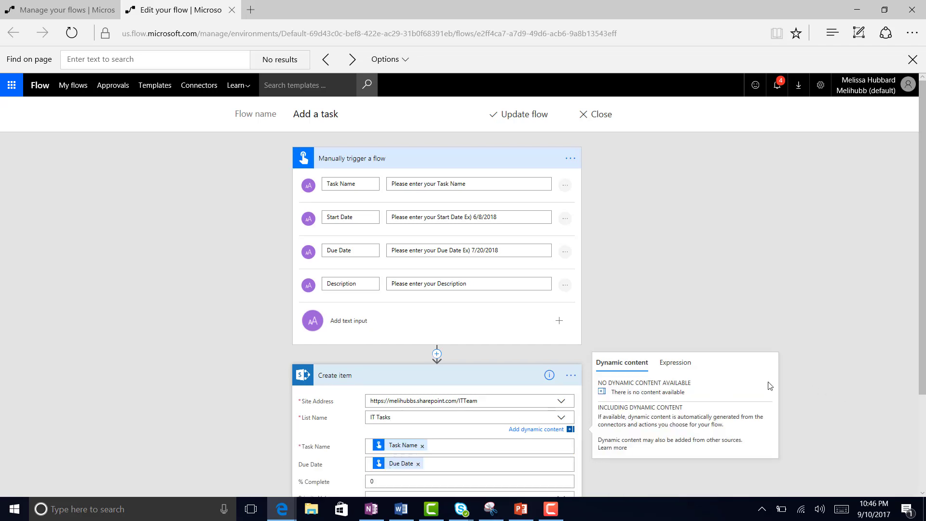
pyautogui.moveTo(922, 252); pyautogui.dragTo(923, 222)
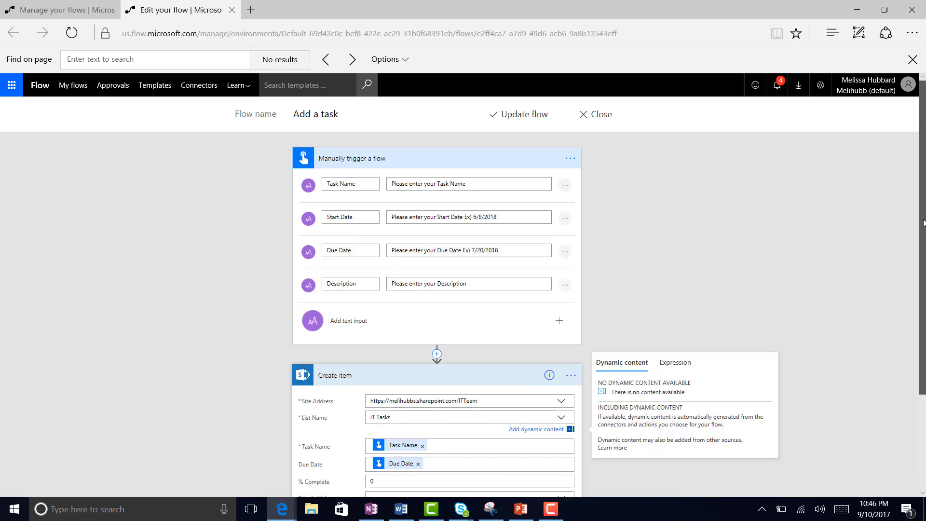
pyautogui.click(518, 116)
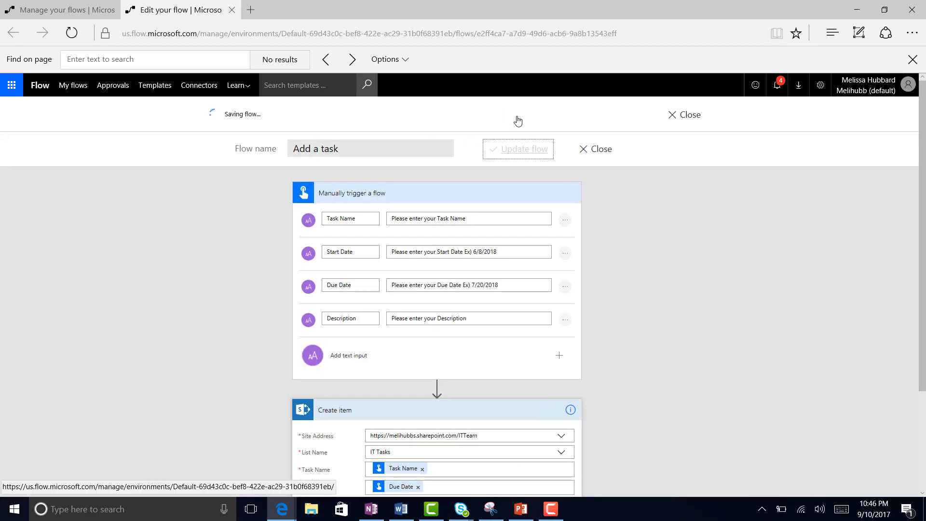